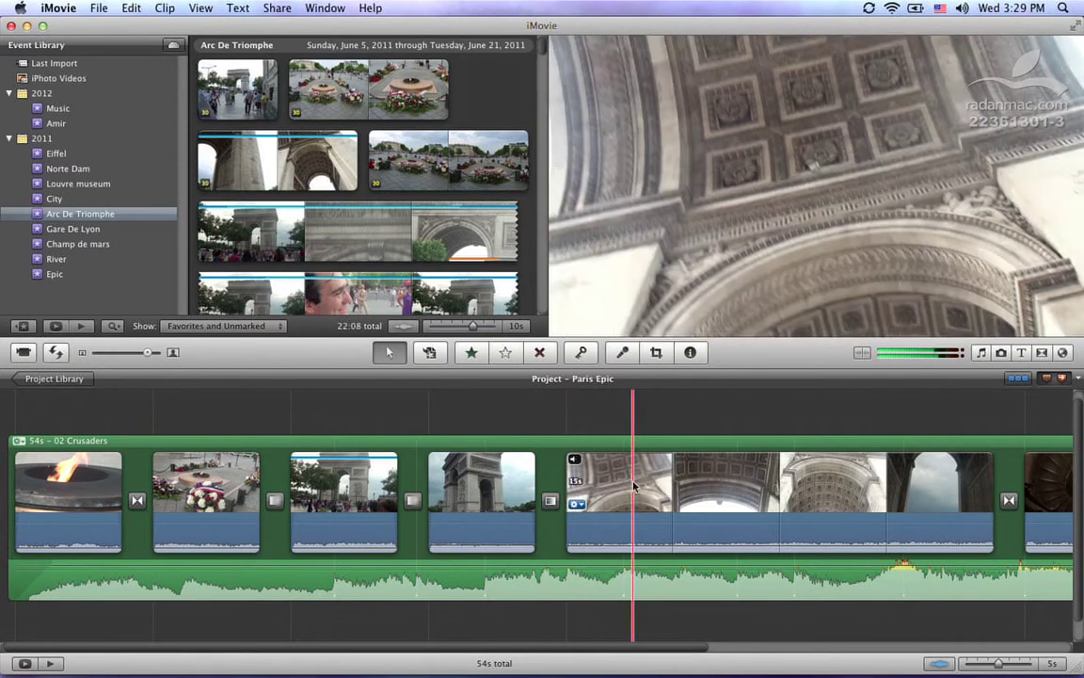
# Step: Apply the Flash and Hold Last Frame effect to the fourth clip, showing the Arc de Triomphe against the sky, and play it back
pyautogui.press('space')
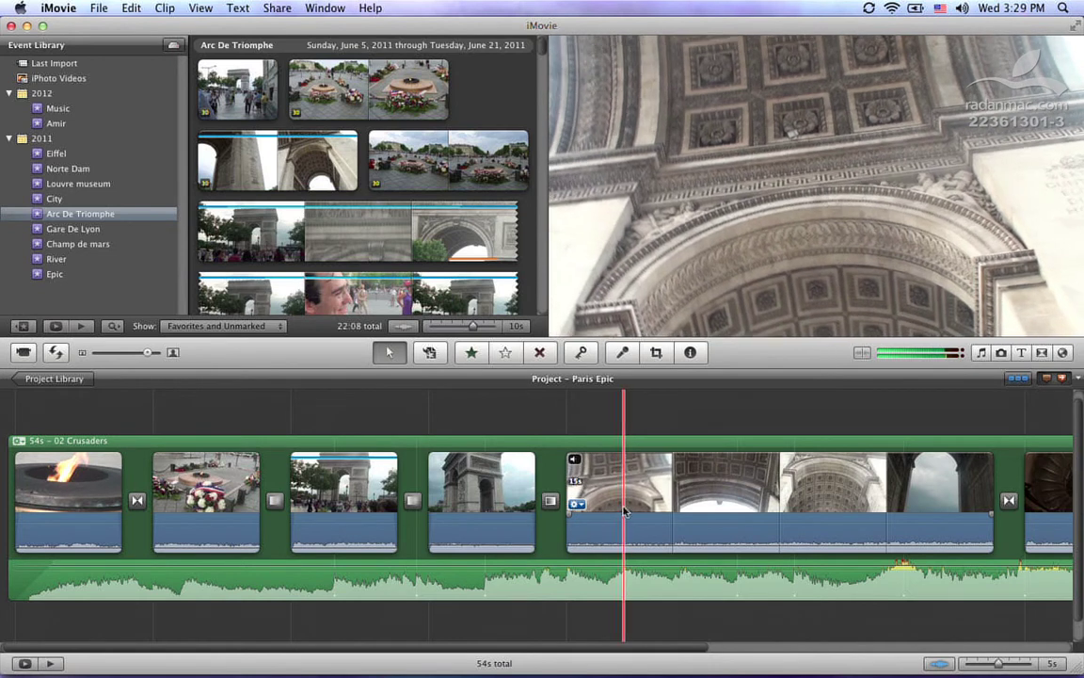
pyautogui.press('space')
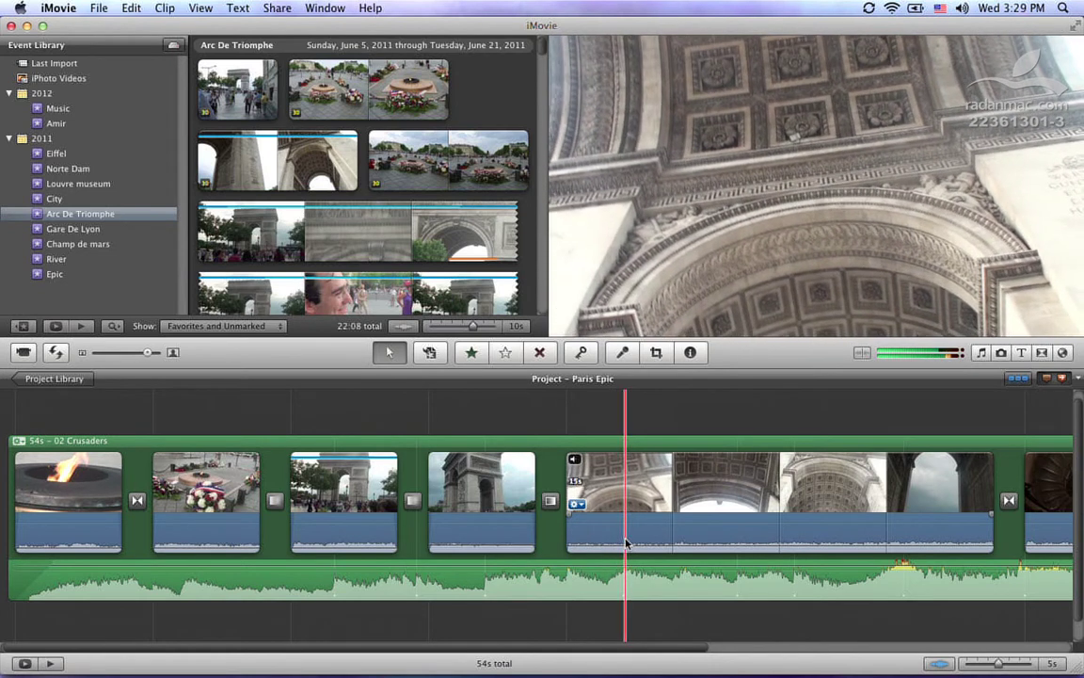
pyautogui.click(513, 522)
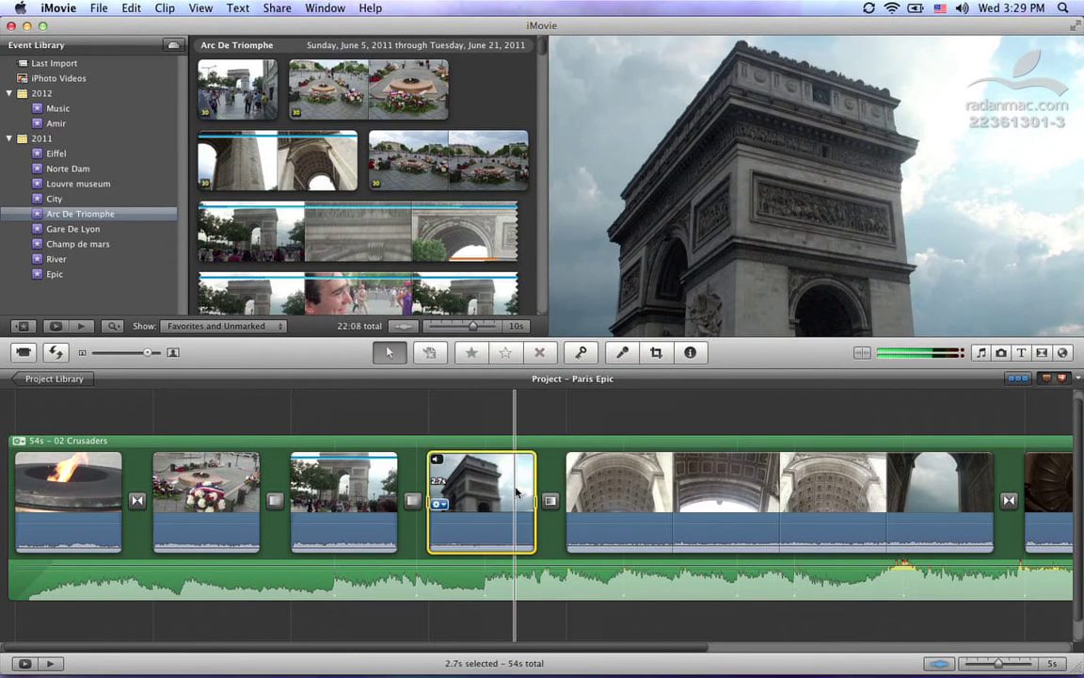
pyautogui.click(165, 7)
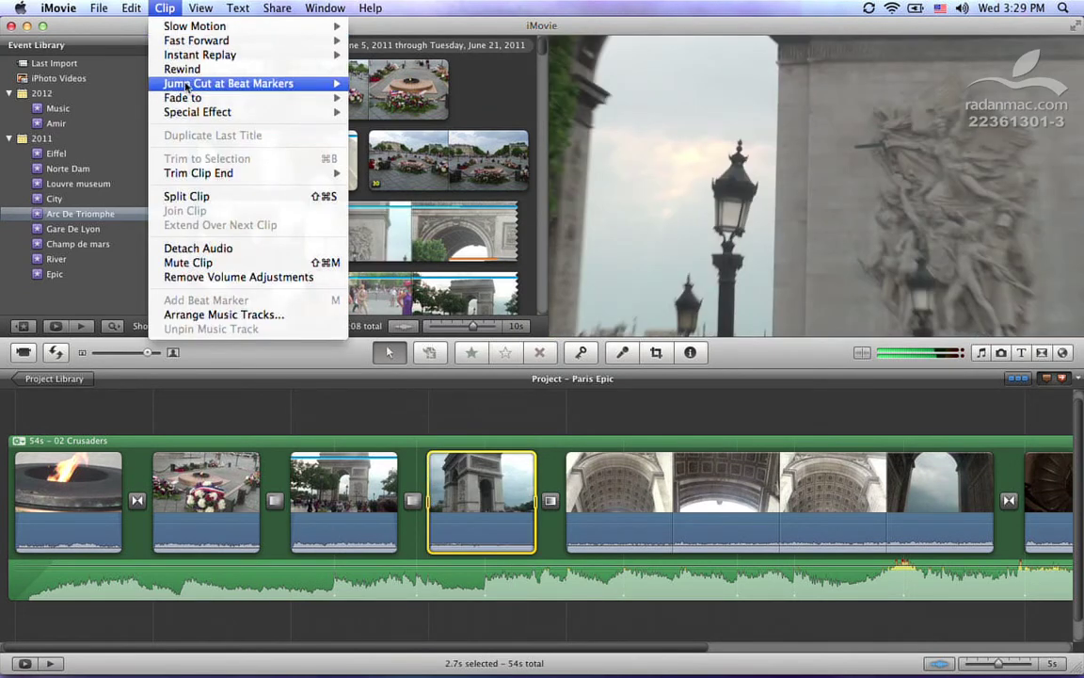
pyautogui.moveTo(287, 111)
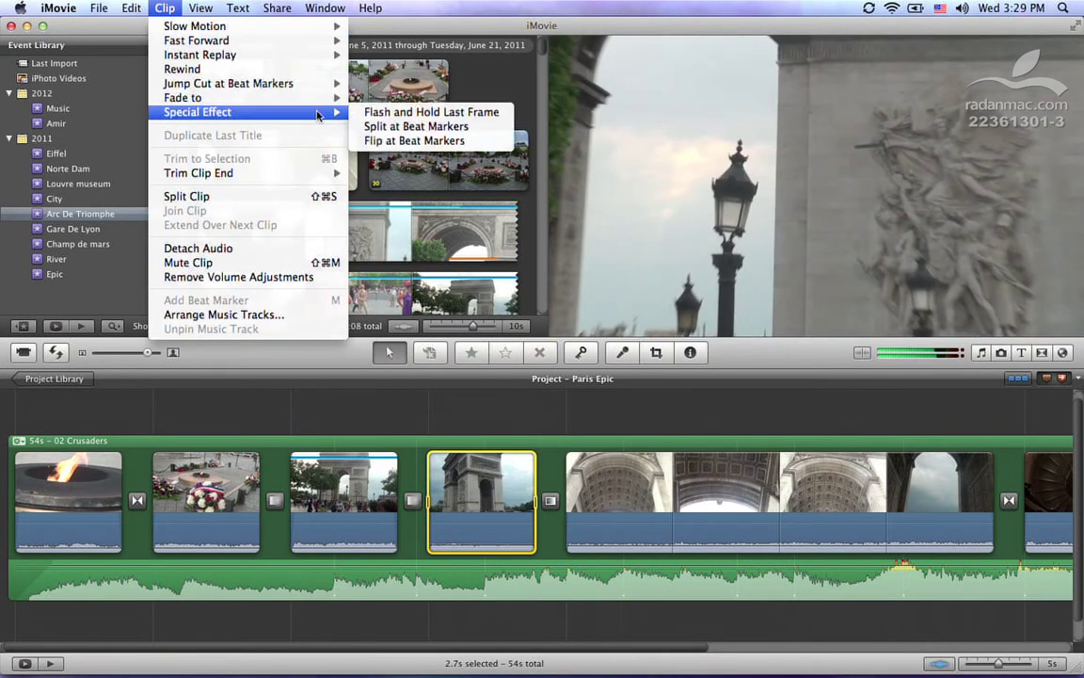
pyautogui.click(473, 115)
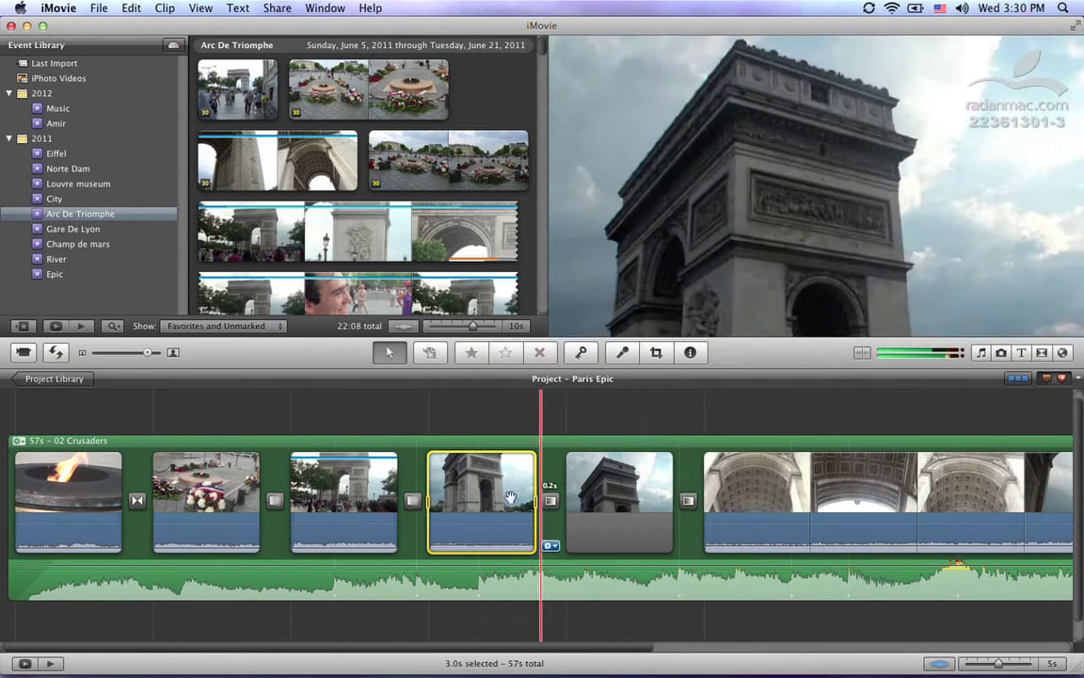
pyautogui.press('space')
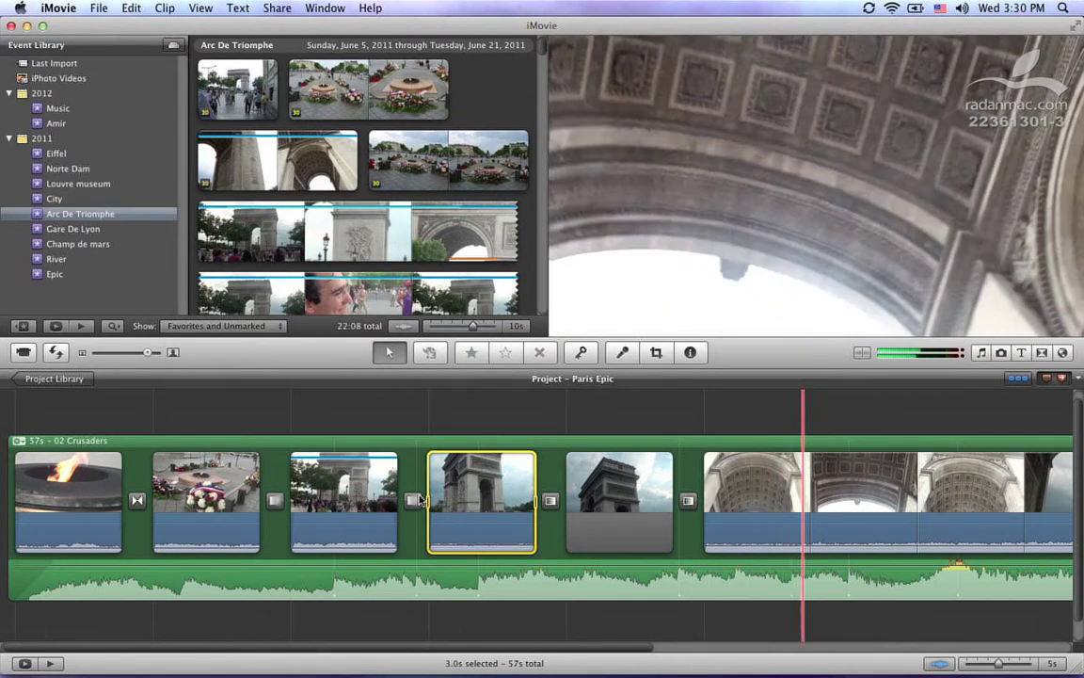
pyautogui.press('space')
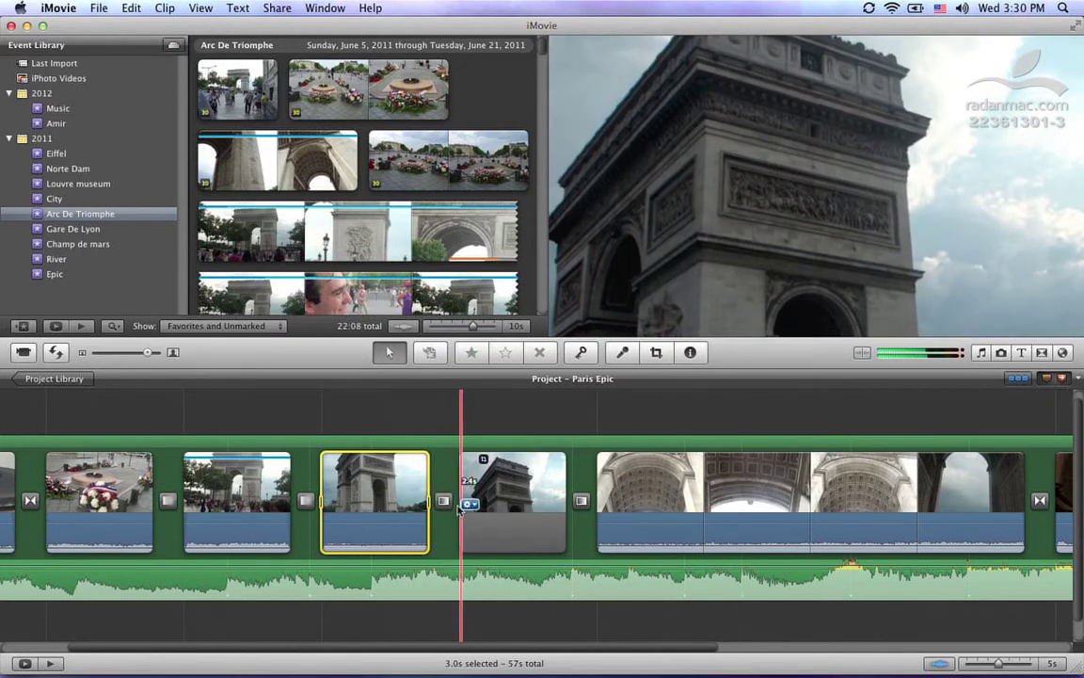
# Step: Set the cropping of the still frame after the fourth clip to Fit instead of Ken Burns
pyautogui.press('space')
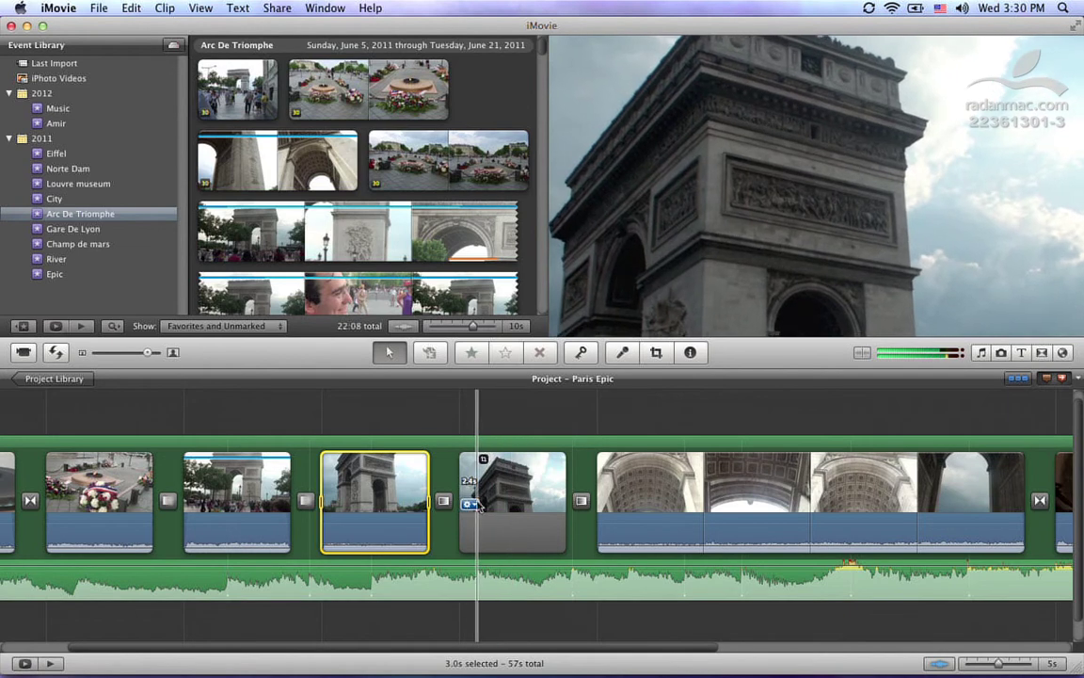
pyautogui.click(468, 503)
pyautogui.click(545, 546)
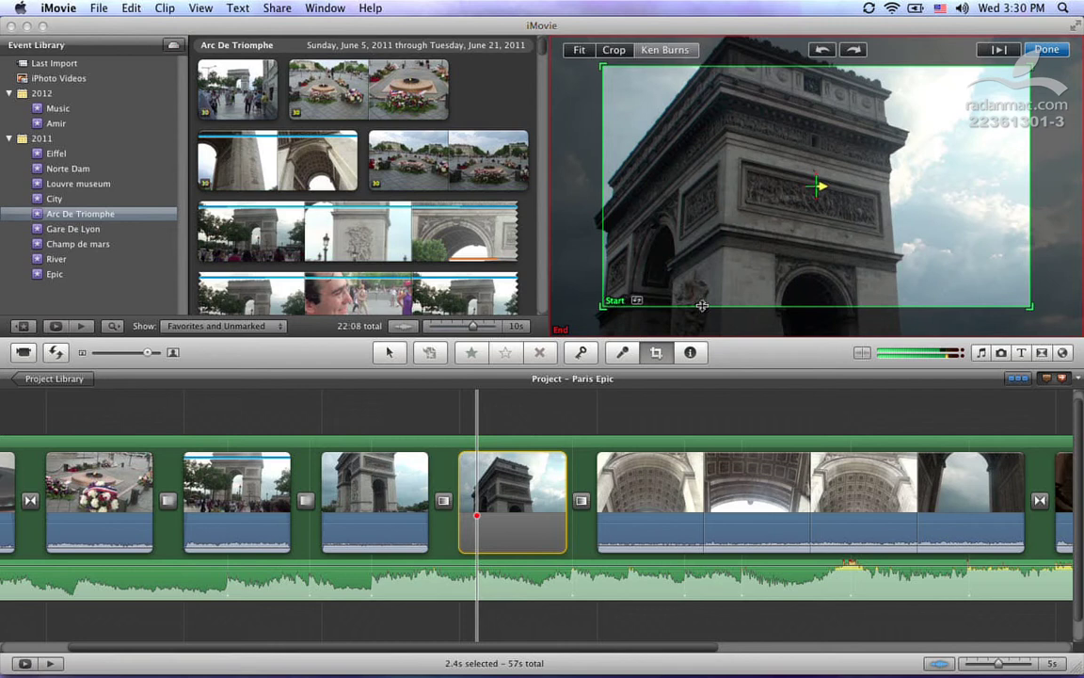
pyautogui.click(579, 52)
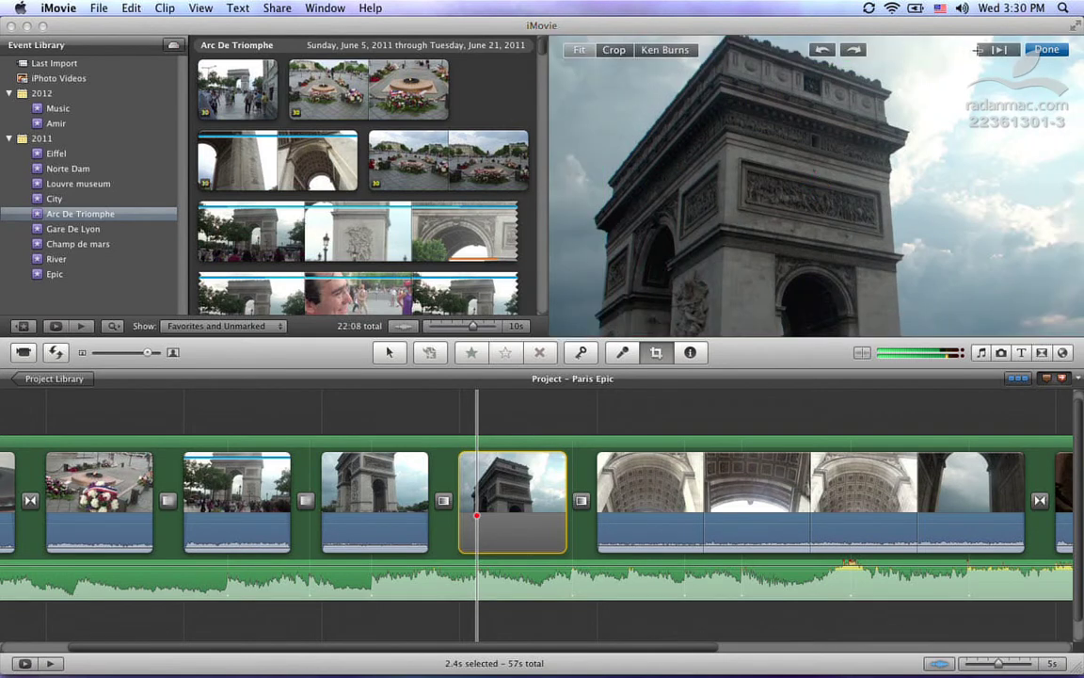
pyautogui.click(1046, 49)
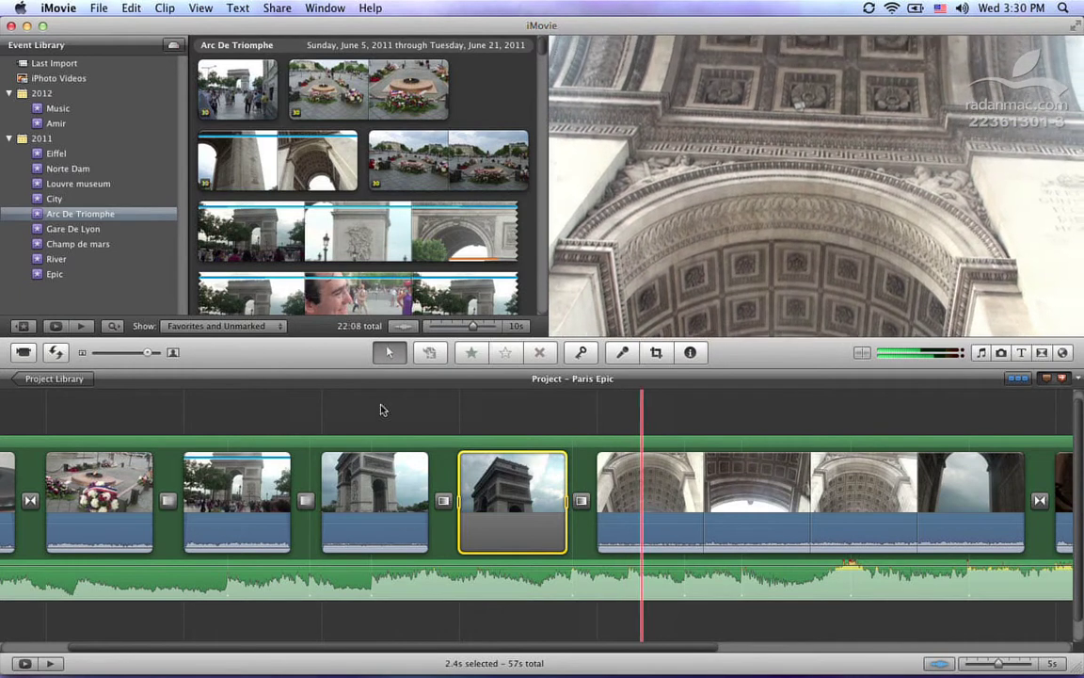
# Step: Set the duration of the Fade to White transition before the still frame to 1 second and preview it
pyautogui.doubleClick(444, 501)
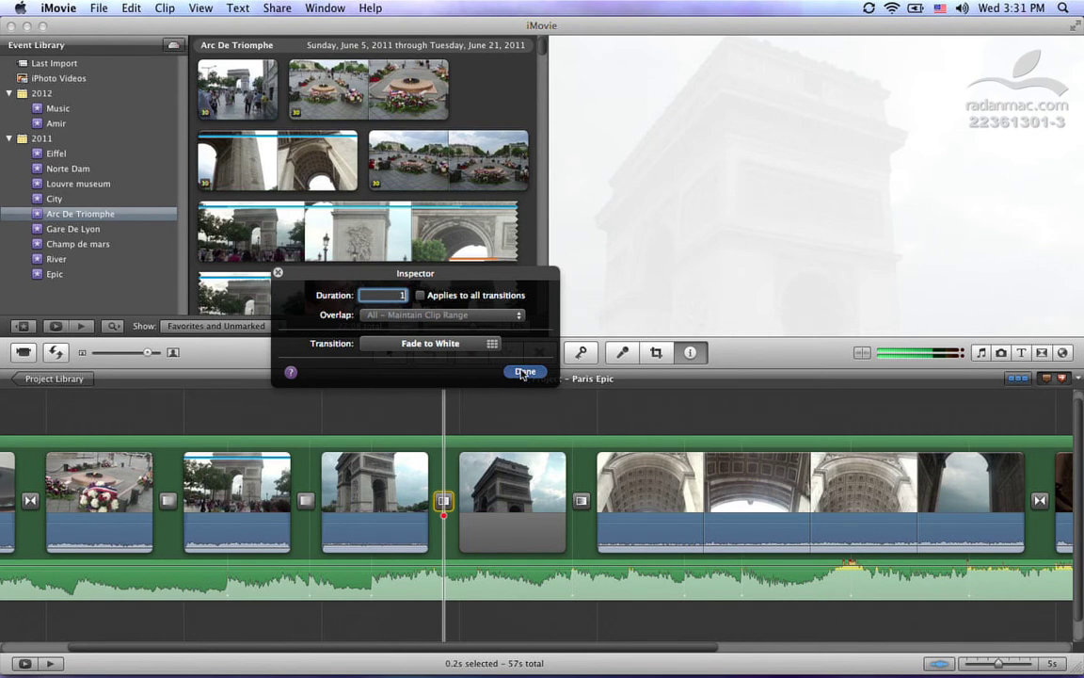
pyautogui.click(524, 373)
pyautogui.press('space')
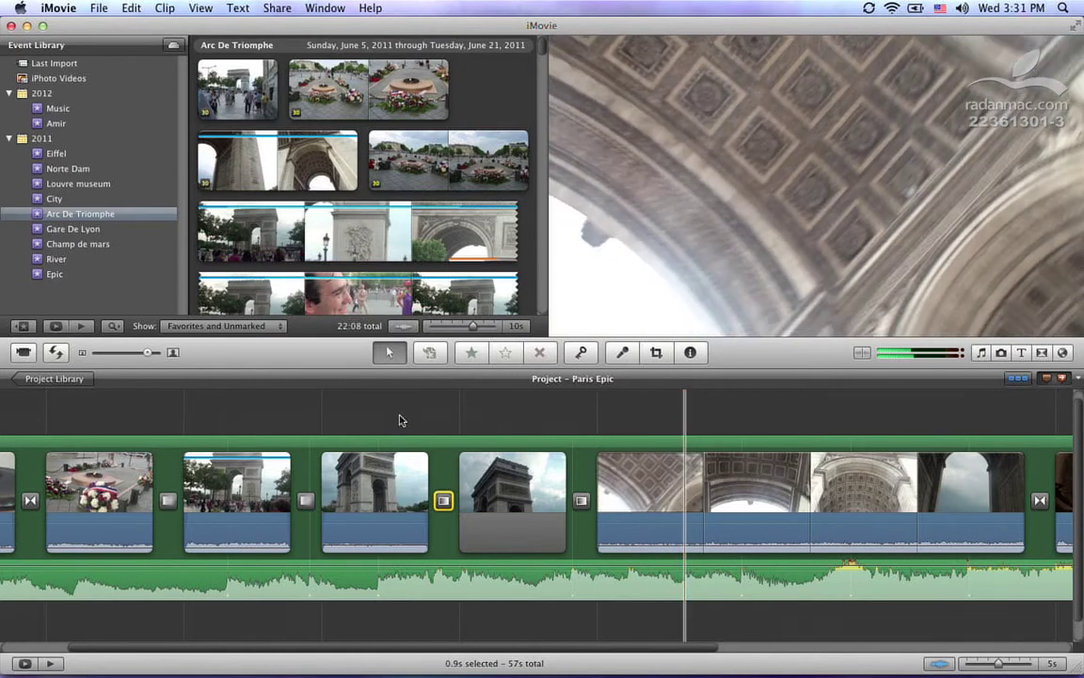
pyautogui.press('space')
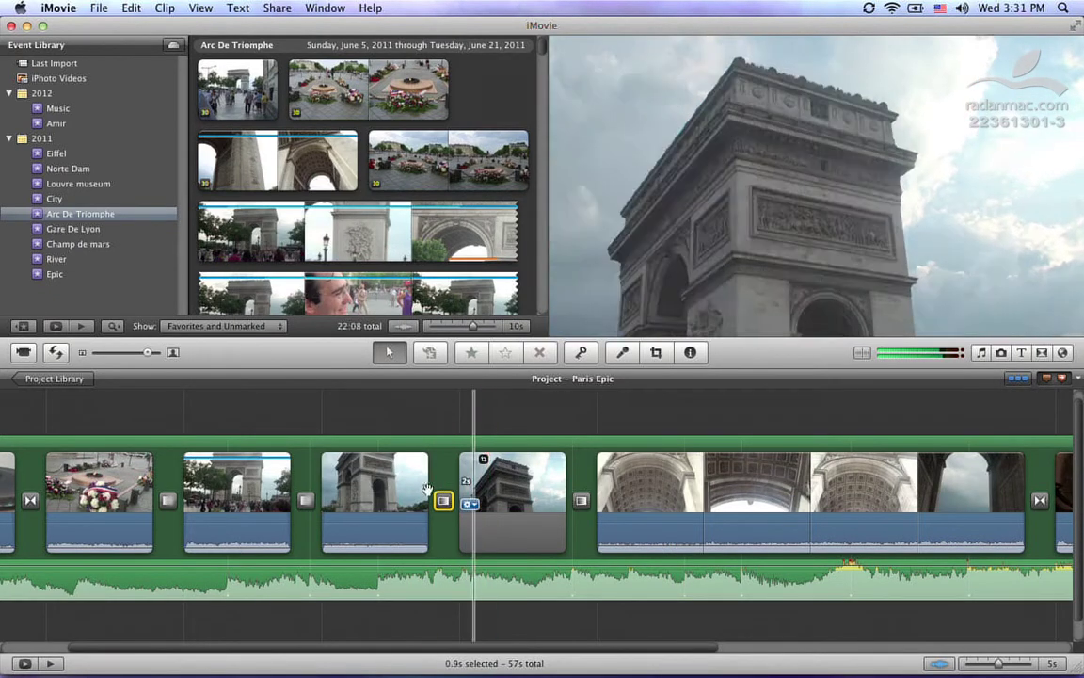
pyautogui.press('space')
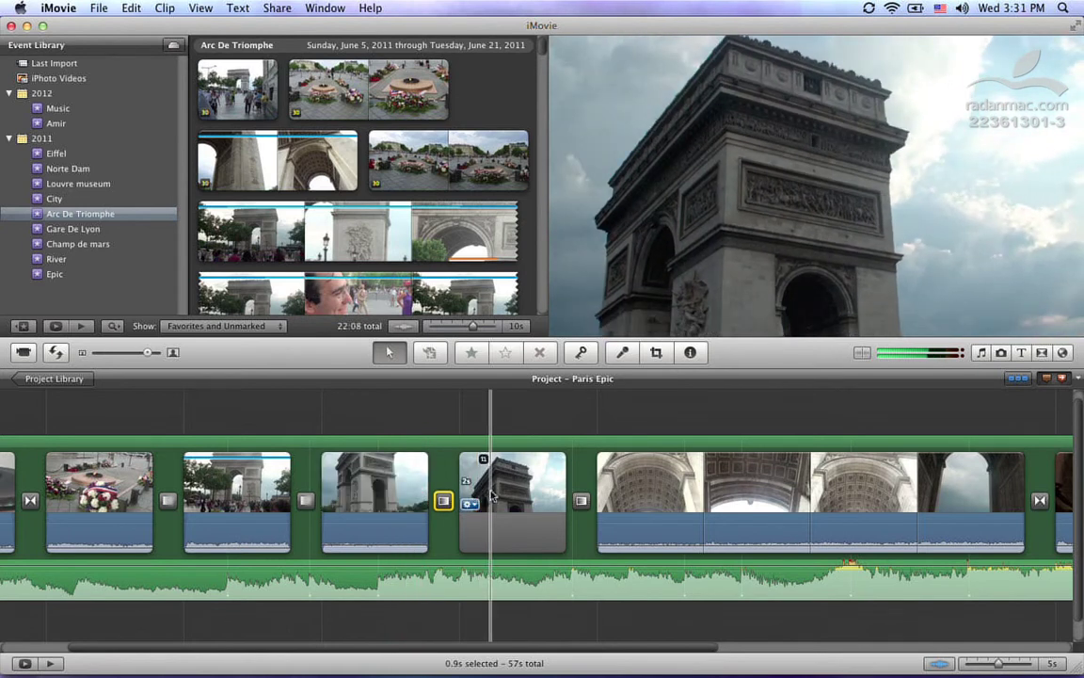
# Step: Delete the still frame and the leftover transition after the fourth clip
pyautogui.click(490, 496)
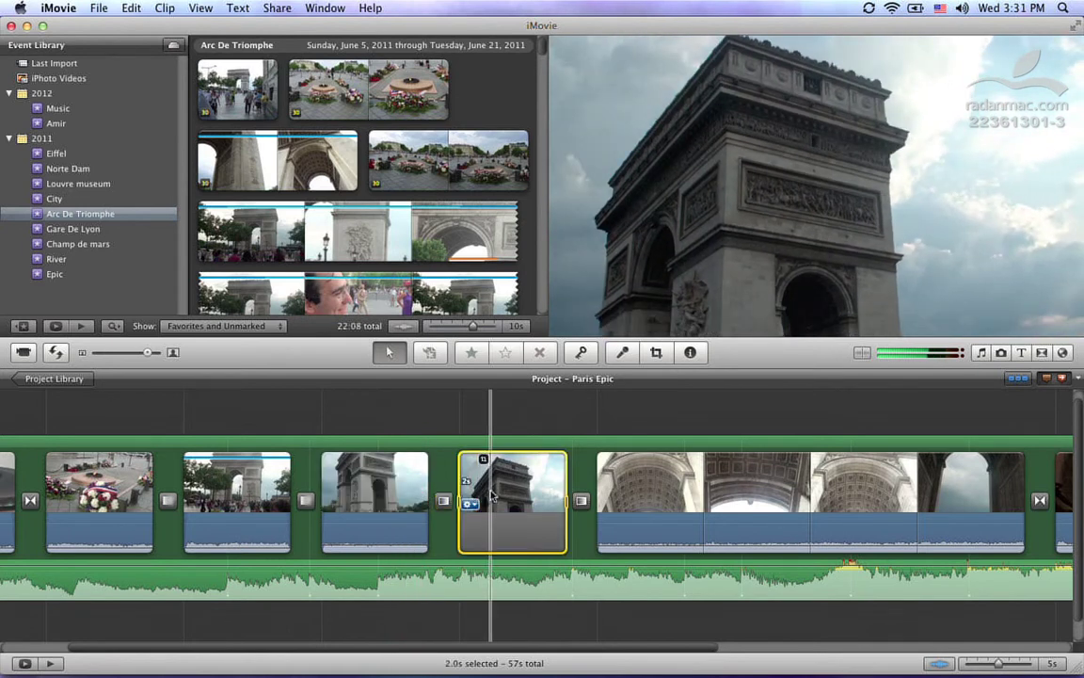
pyautogui.press('Delete')
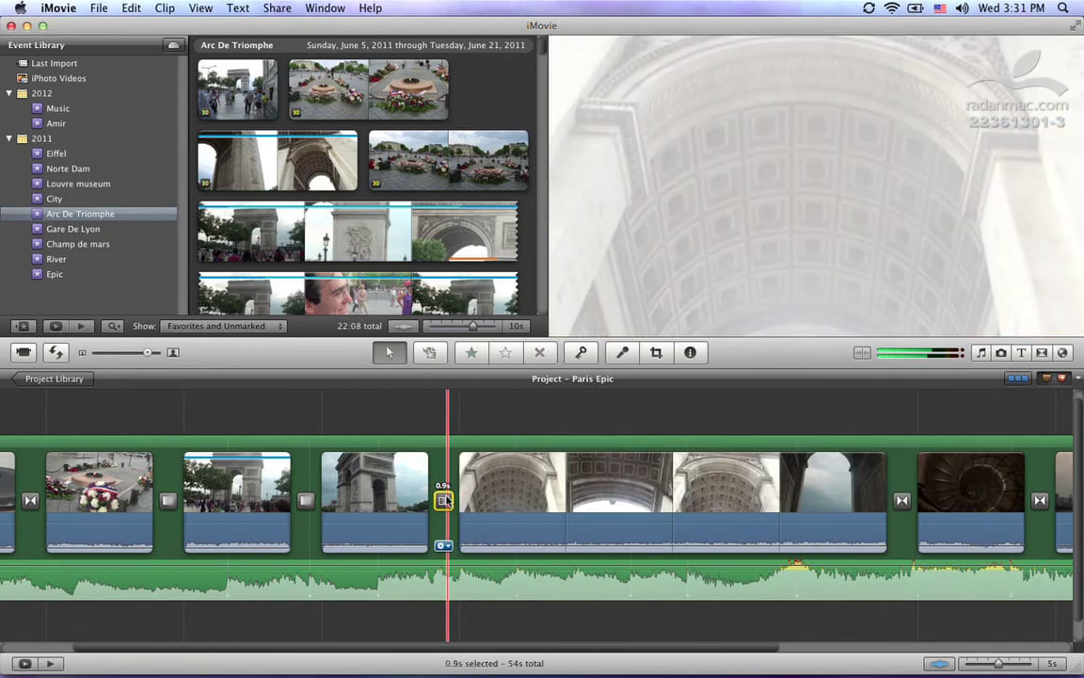
pyautogui.press('Delete')
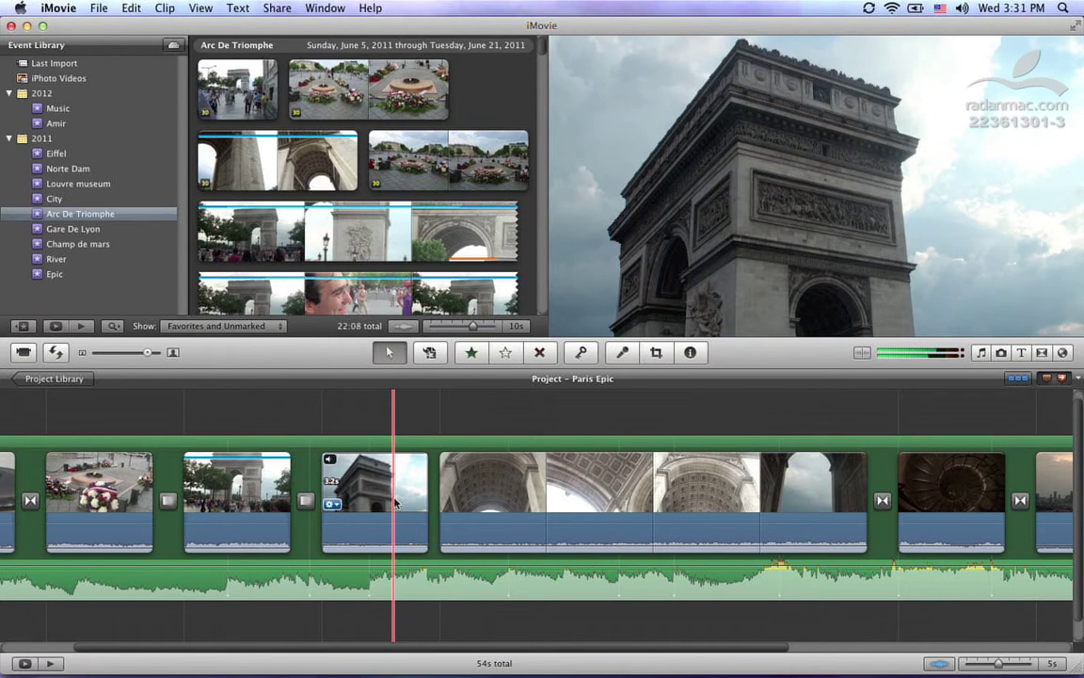
# Step: Apply the Flash and Hold Last Frame effect to a range of about 1.0 s in the middle of the fourth clip
pyautogui.moveTo(396, 502); pyautogui.dragTo(361, 505)
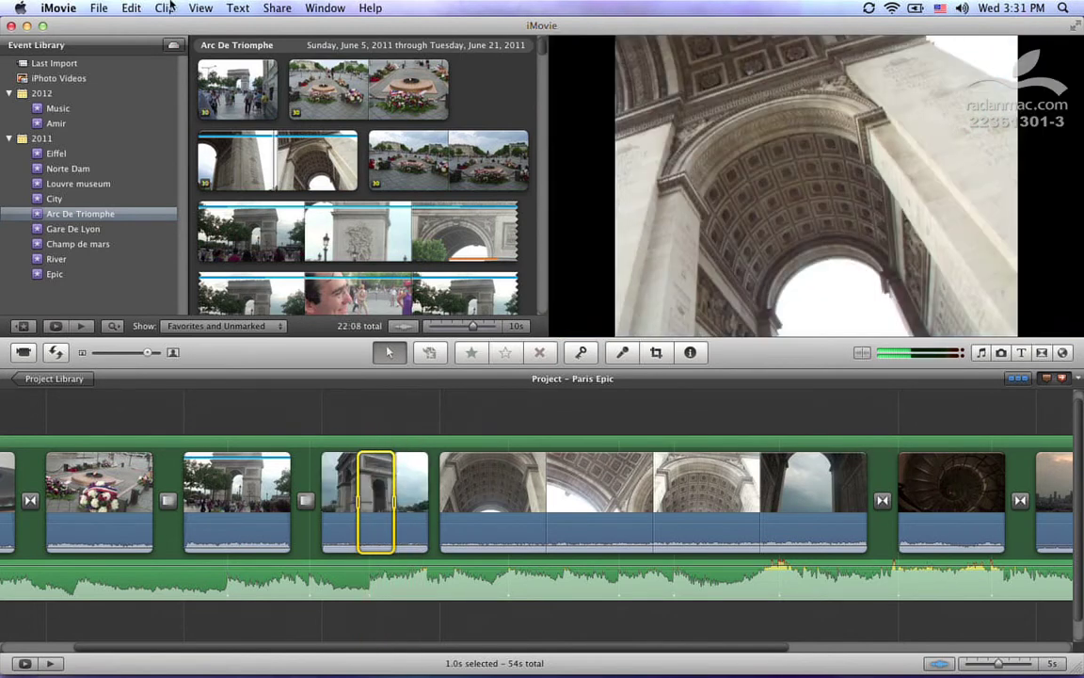
pyautogui.click(172, 8)
pyautogui.moveTo(242, 111)
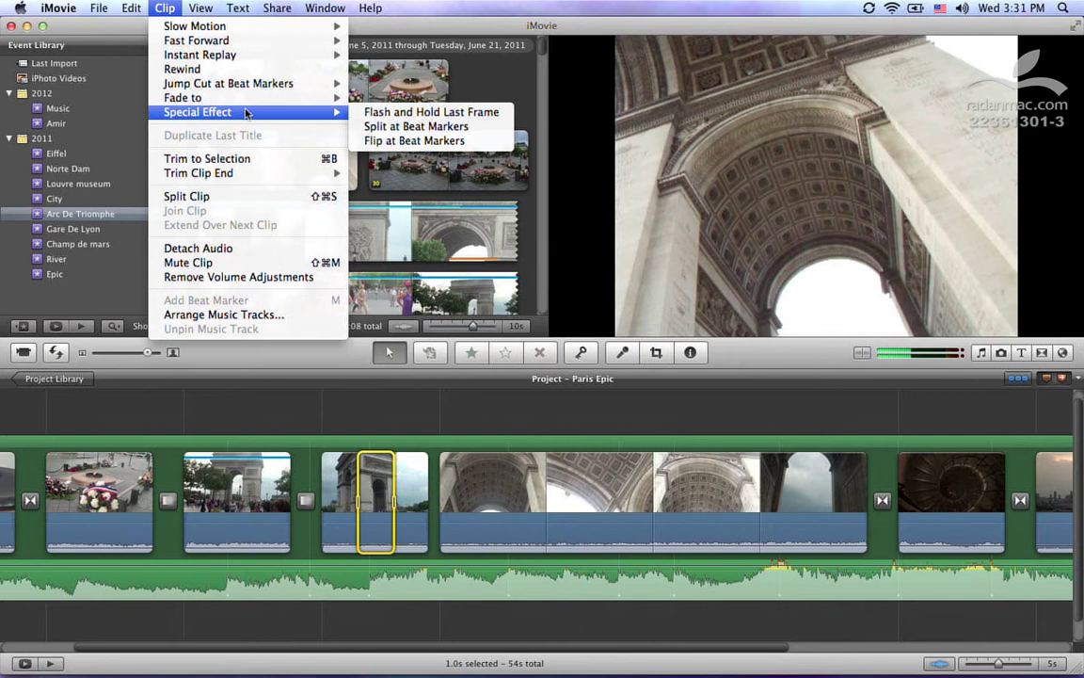
pyautogui.click(363, 114)
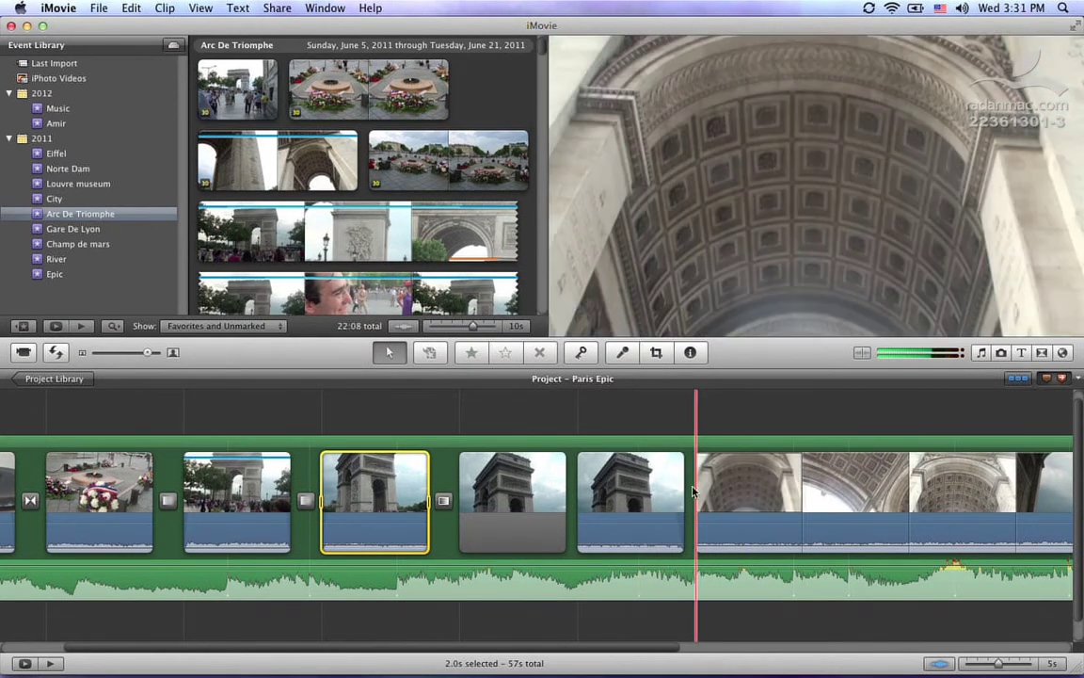
# Step: Try shortening the new still frame to about 1.8 s and undo that trim
pyautogui.click(549, 504)
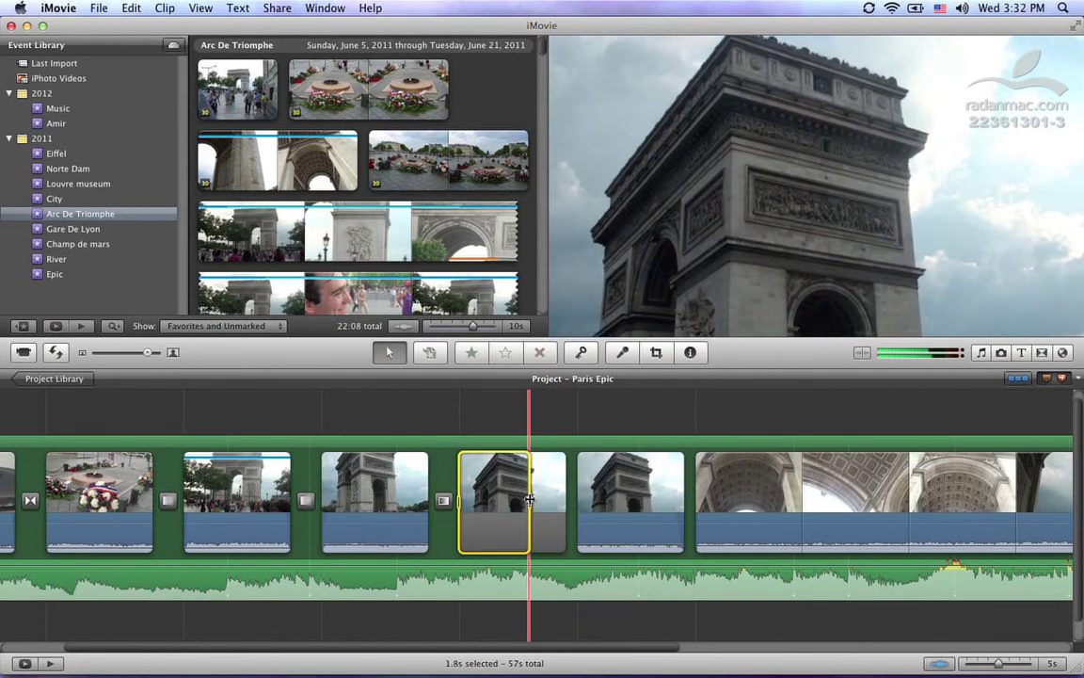
pyautogui.moveTo(530, 501); pyautogui.dragTo(530, 501)
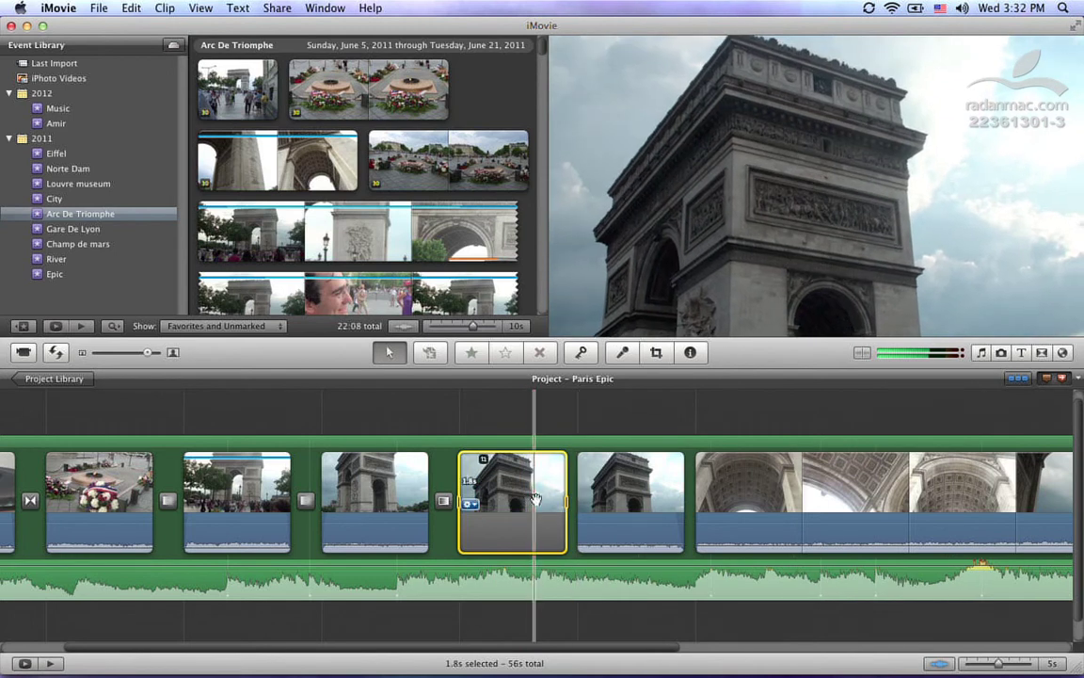
pyautogui.press('super+z')
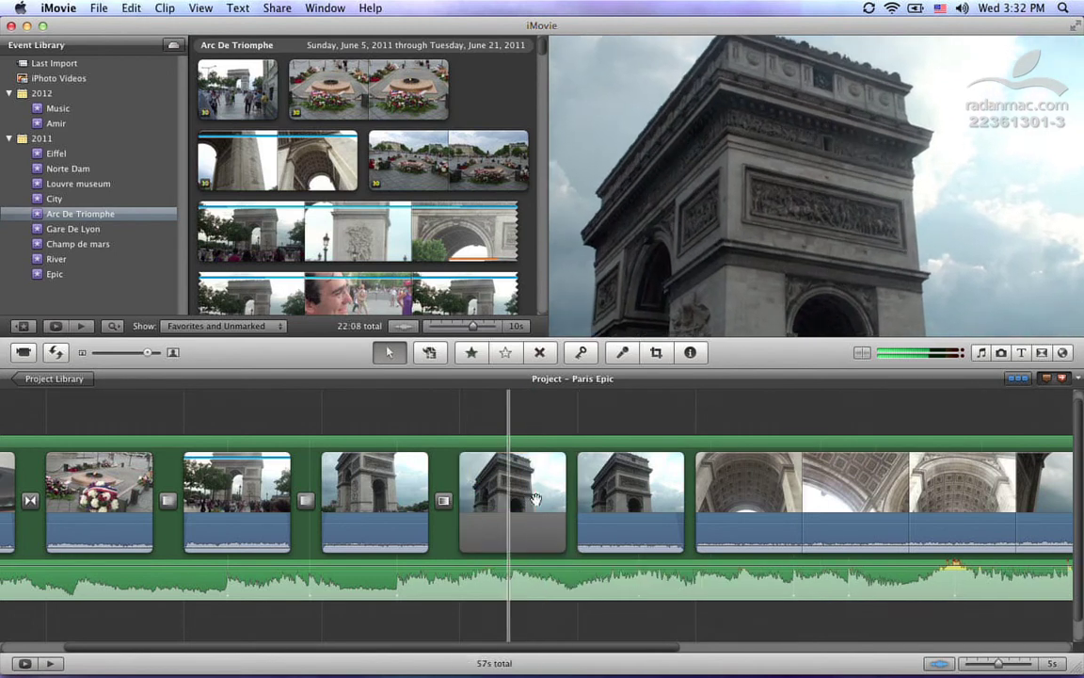
# Step: Trim the end of the still frame so that it lasts about 2.2 s
pyautogui.click(548, 506)
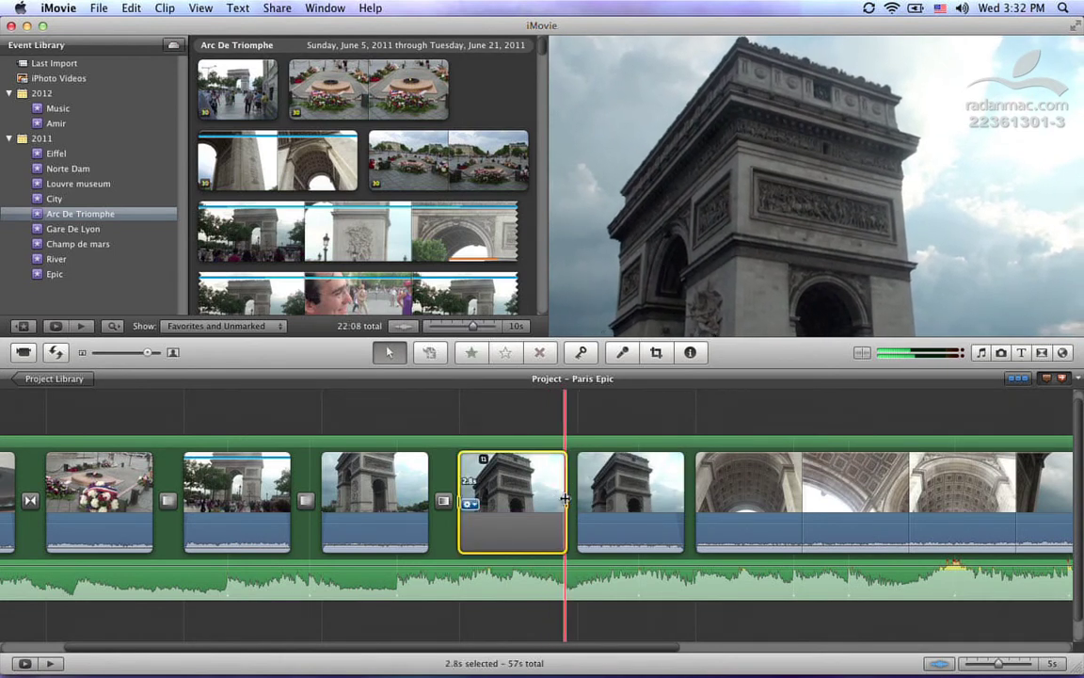
pyautogui.moveTo(561, 500); pyautogui.dragTo(552, 501)
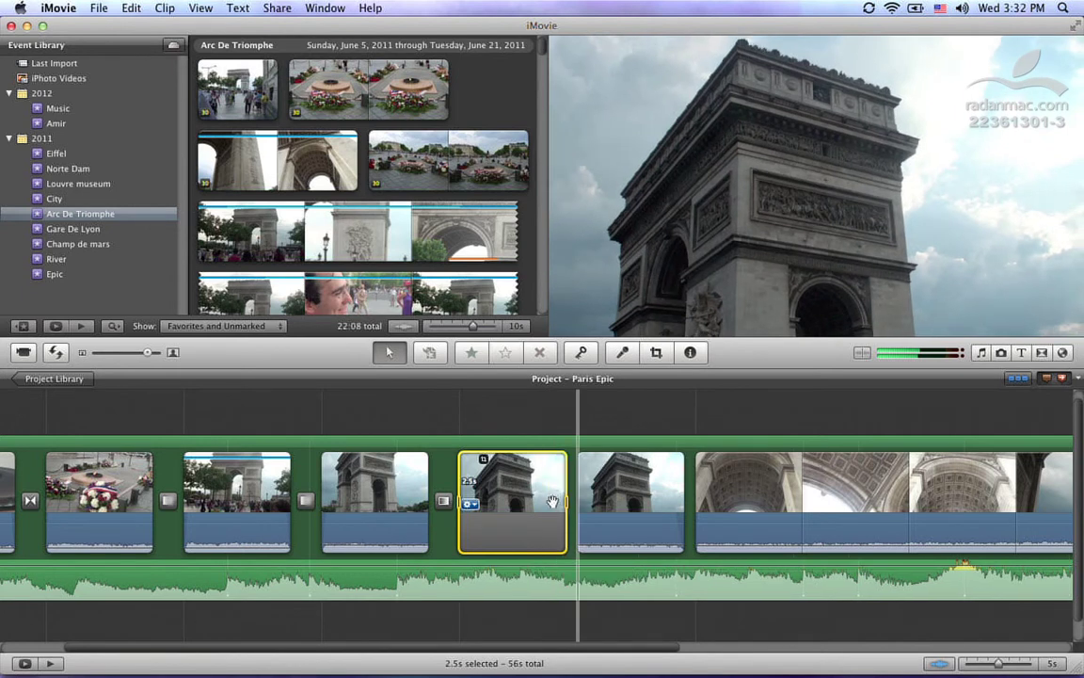
pyautogui.moveTo(561, 500); pyautogui.dragTo(560, 500)
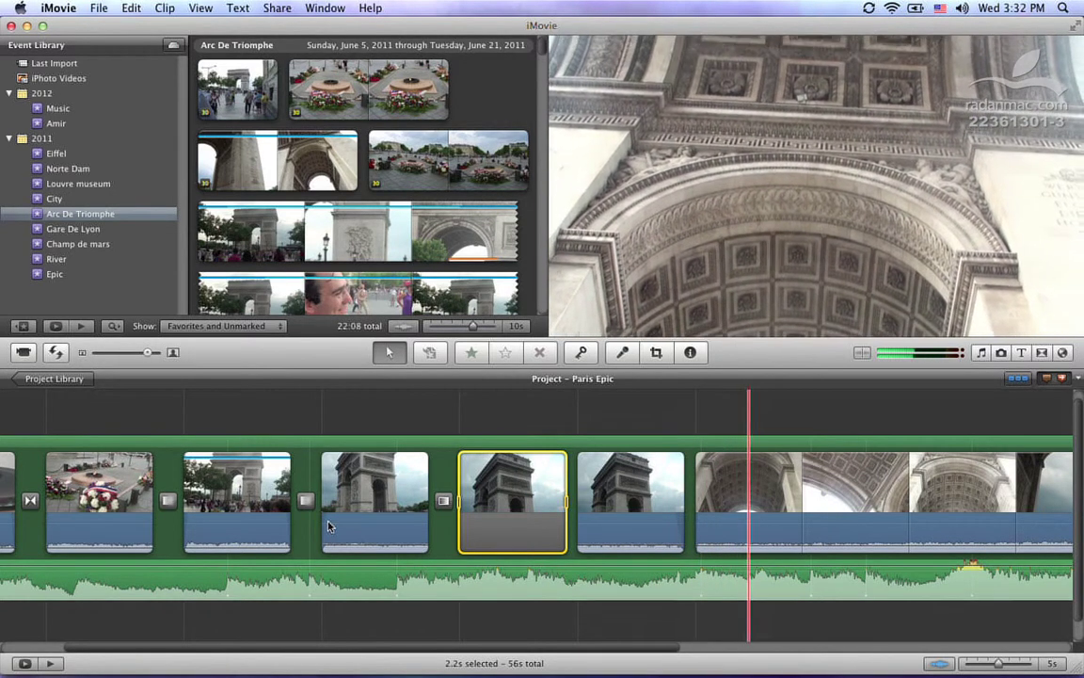
# Step: Set the duration of the Fade to White transition before the still frame to 0.6 seconds and preview the result
pyautogui.moveTo(442, 518)
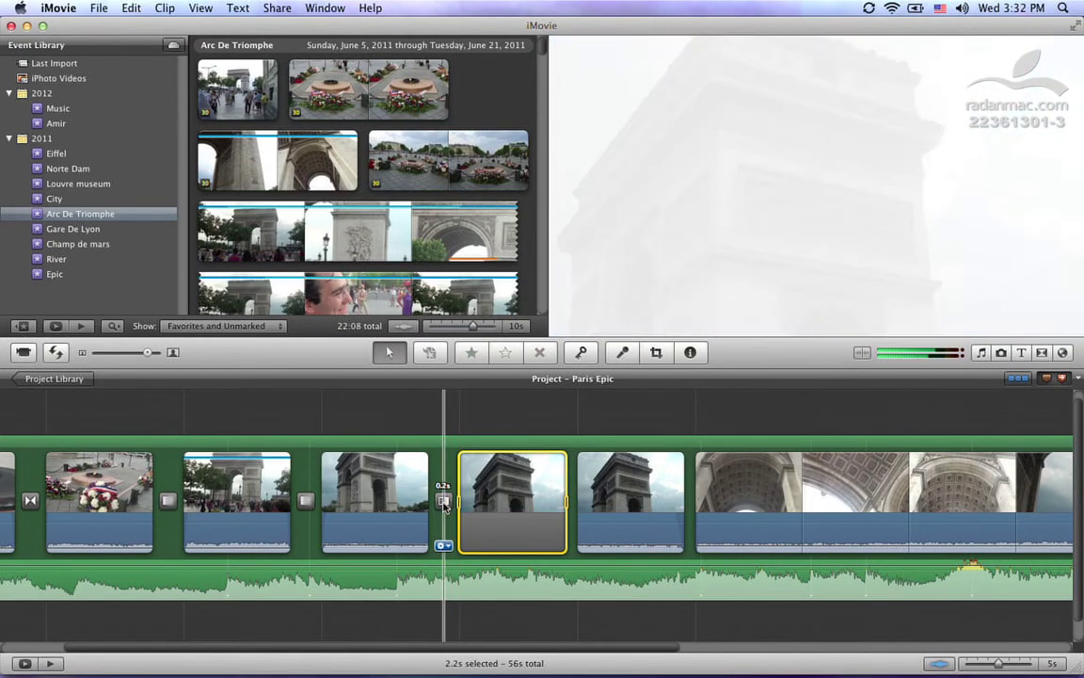
pyautogui.doubleClick(446, 502)
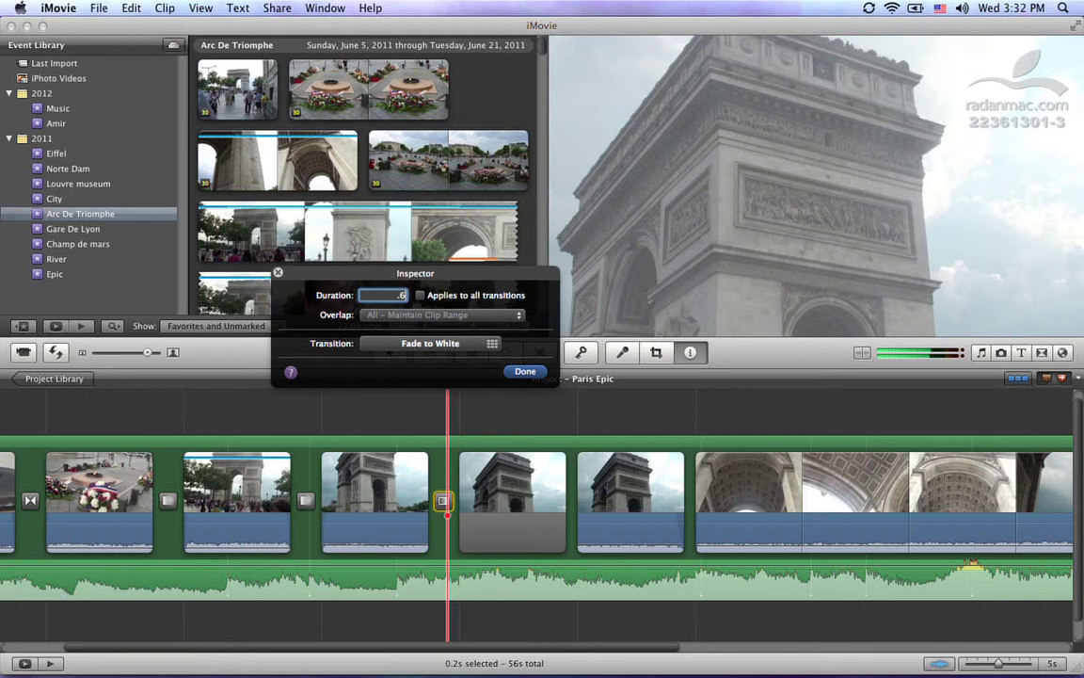
pyautogui.click(523, 372)
pyautogui.press('space')
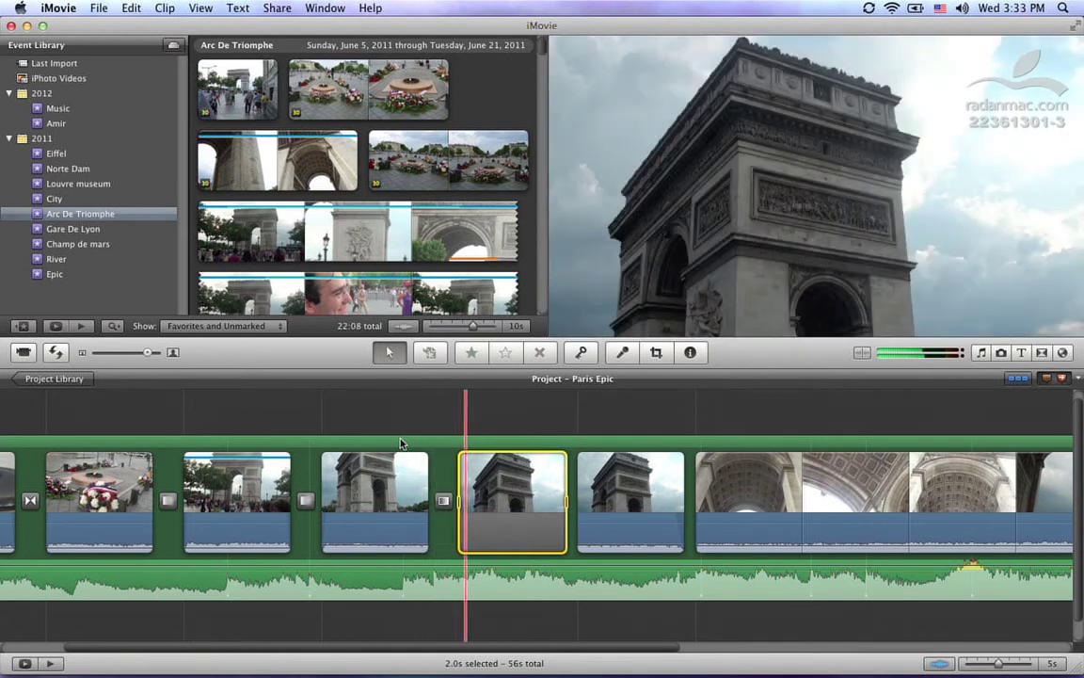
pyautogui.press('space')
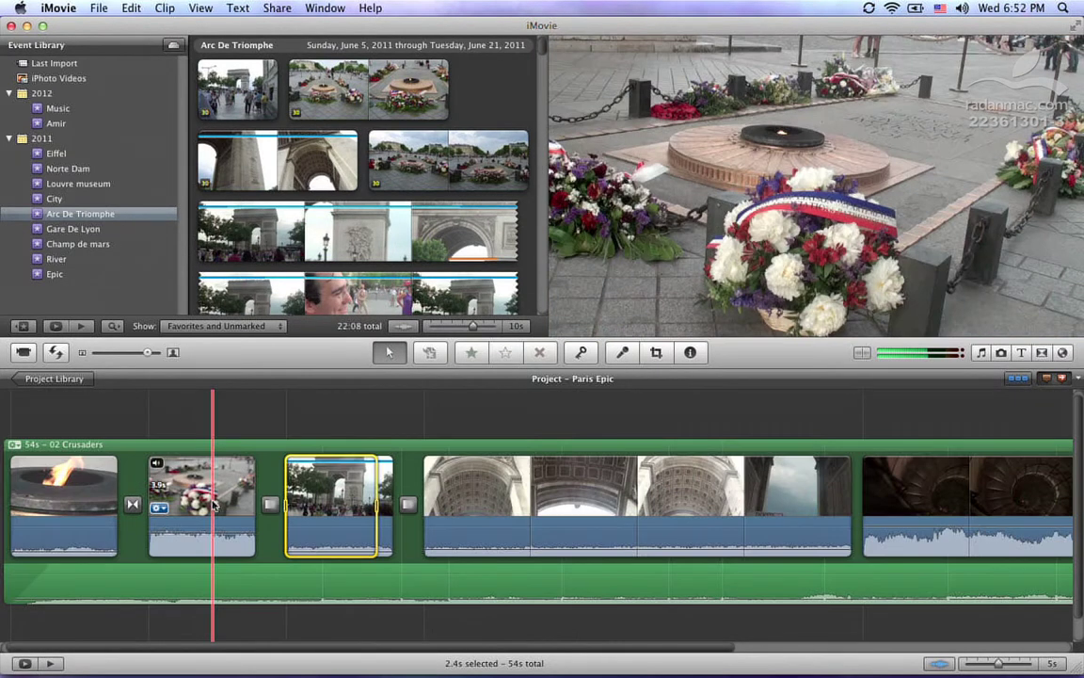
# Step: Add a freeze frame within the second clip, the one of the flower wreath by the flame
pyautogui.press('space')
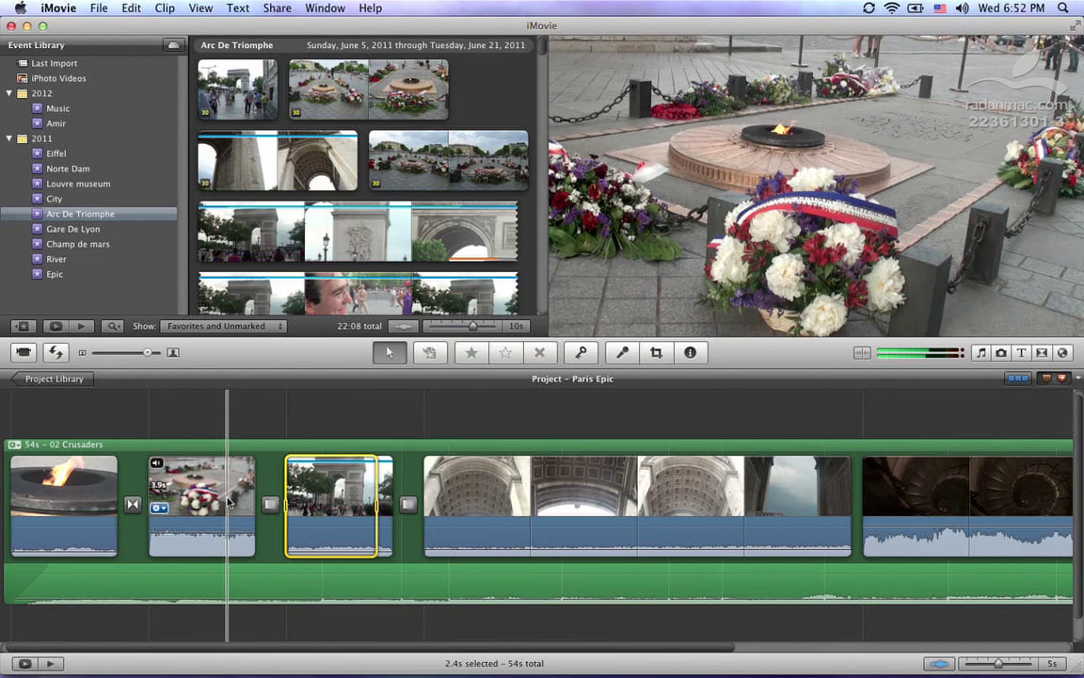
pyautogui.rightClick(228, 501)
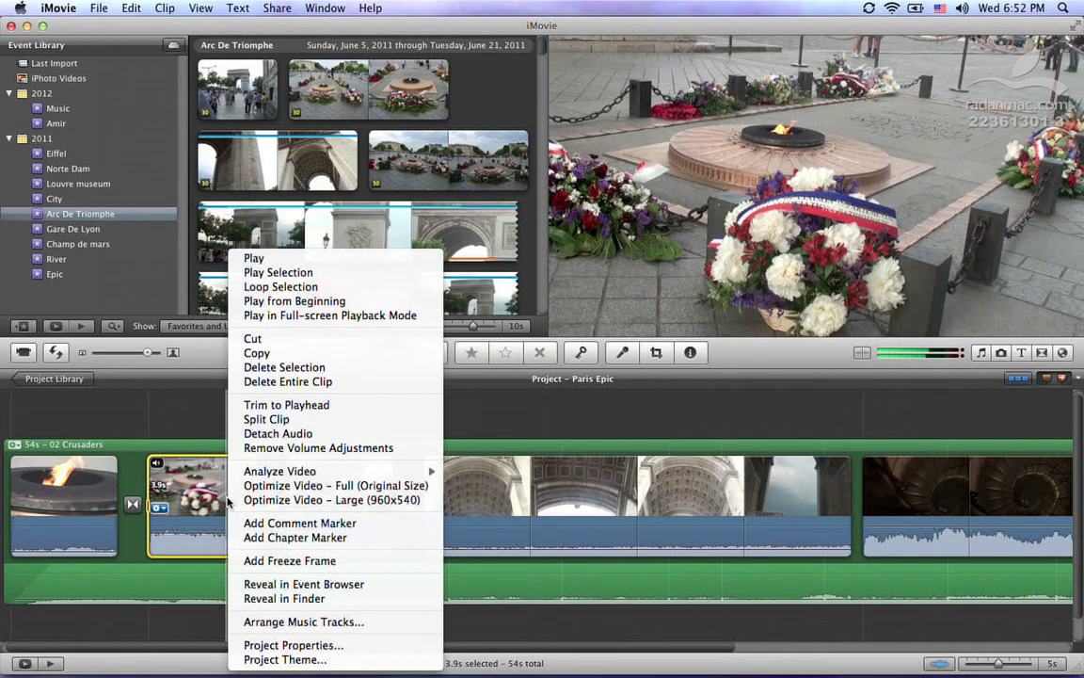
pyautogui.click(359, 561)
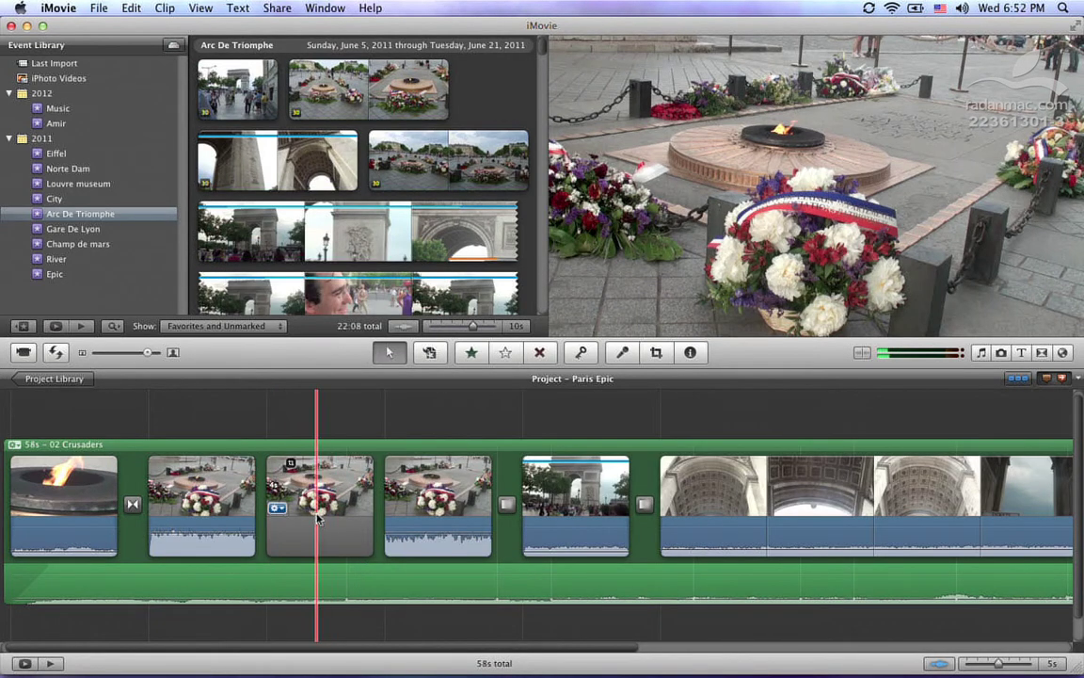
pyautogui.click(168, 8)
pyautogui.moveTo(272, 118)
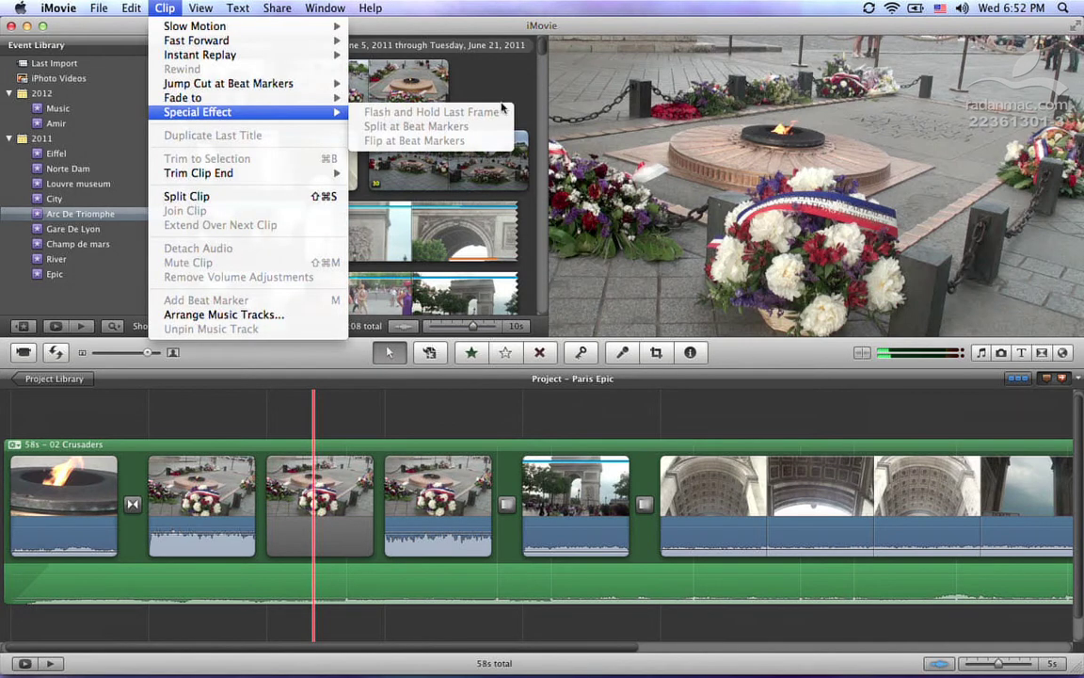
pyautogui.click(358, 424)
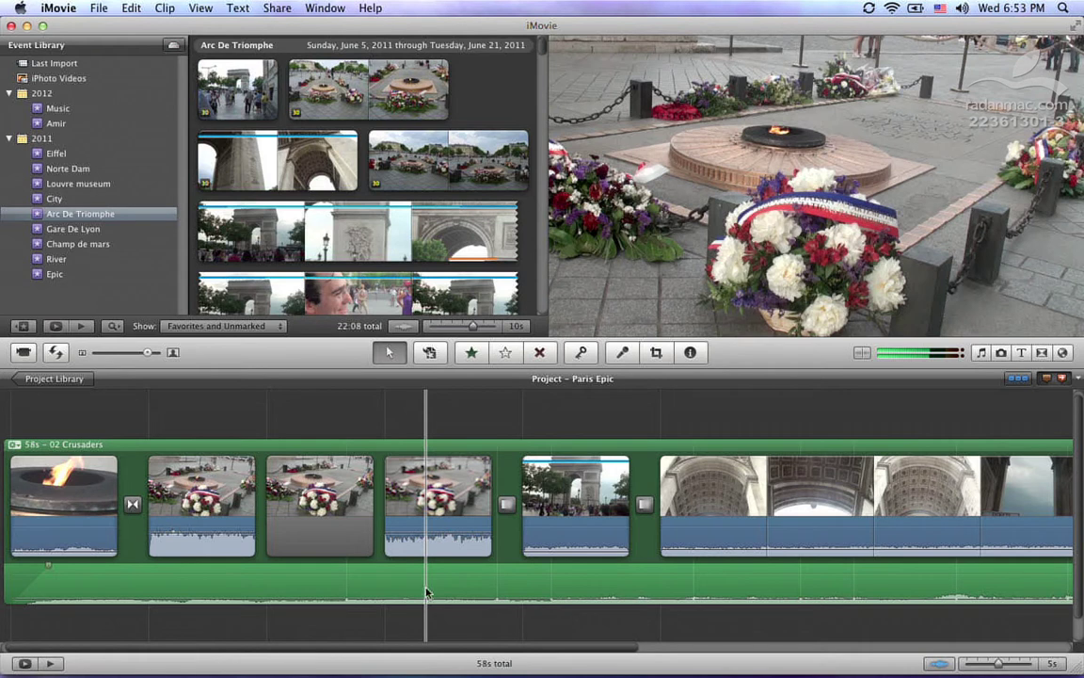
# Step: Add another freeze frame within the flower wreath clip segment that follows the first freeze frame
pyautogui.rightClick(425, 492)
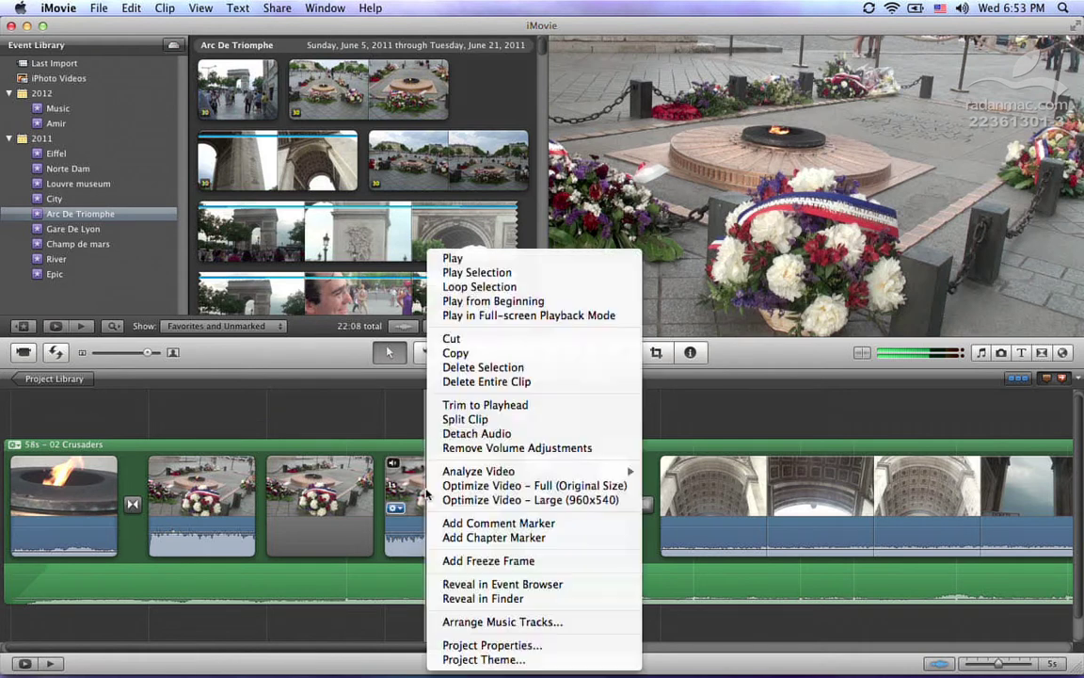
pyautogui.click(498, 562)
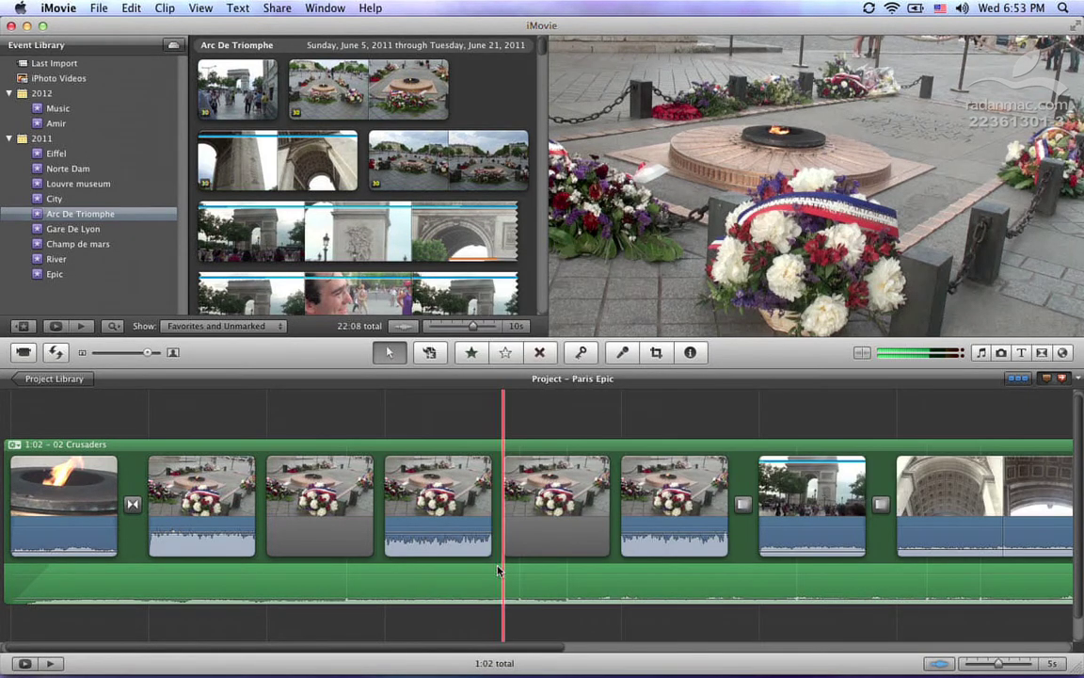
pyautogui.moveTo(559, 519)
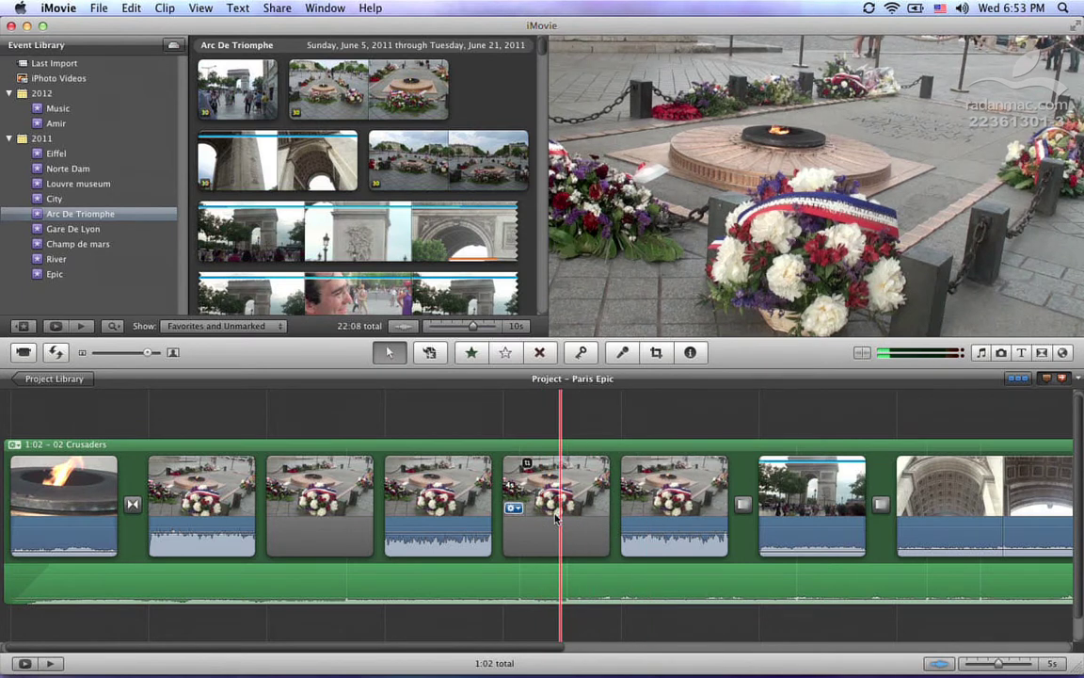